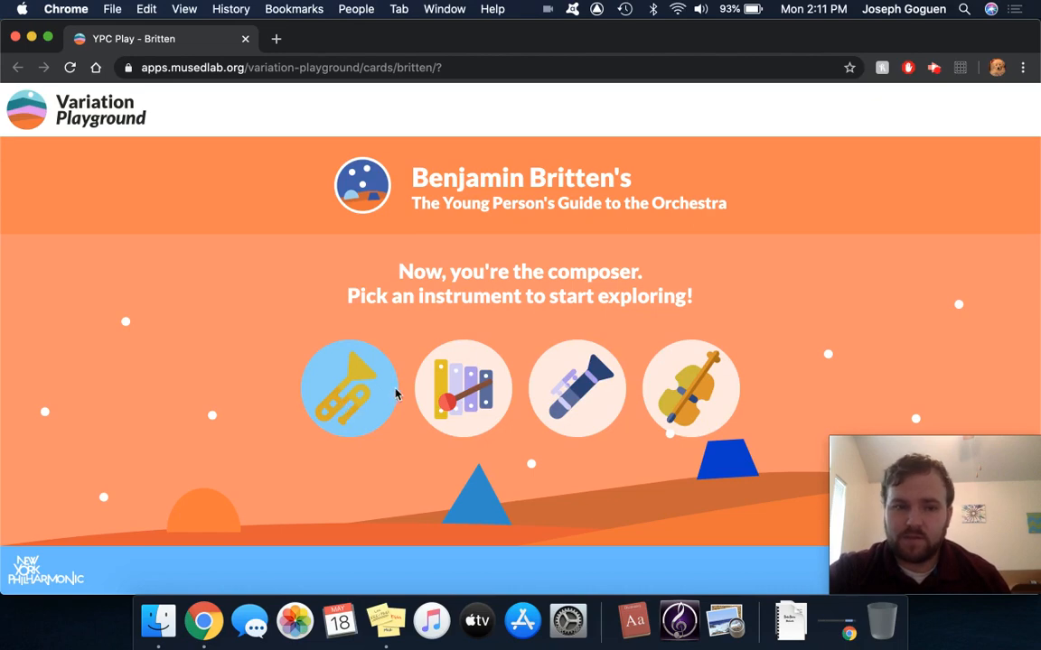
# Step: Audition the brass, percussion, woodwind and string instruments, and start the playground with the trombone selected
pyautogui.click(345, 390)
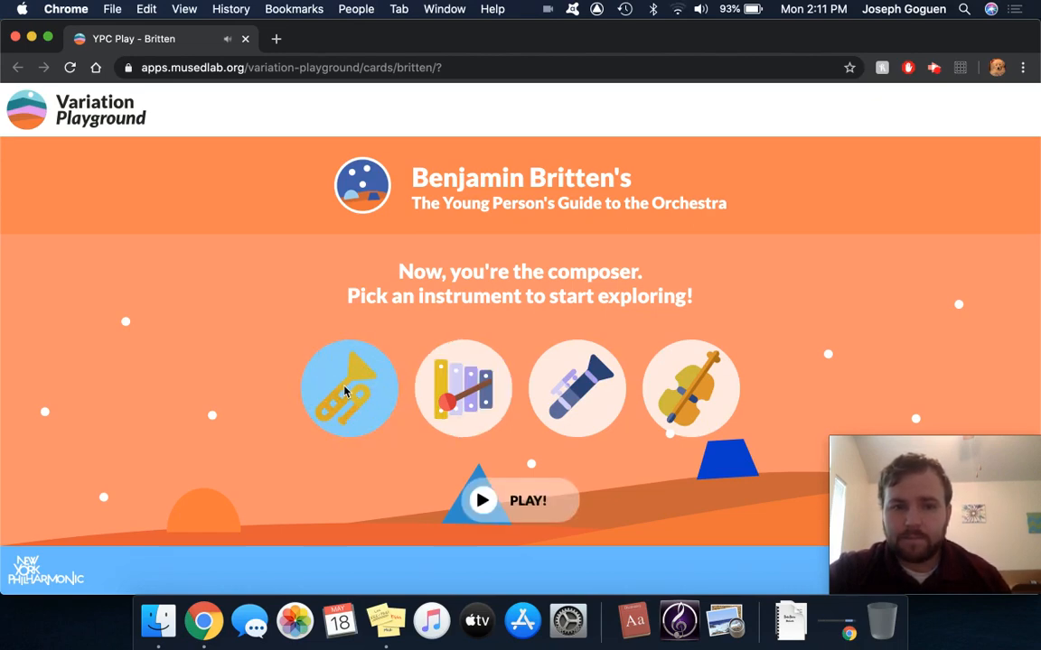
pyautogui.click(479, 402)
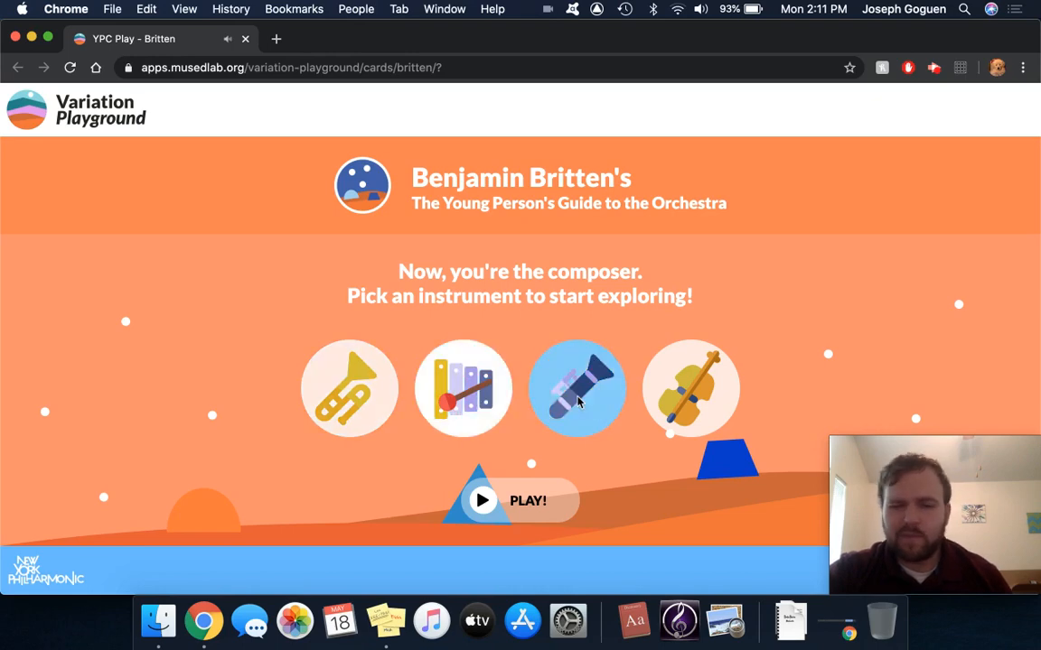
pyautogui.click(579, 402)
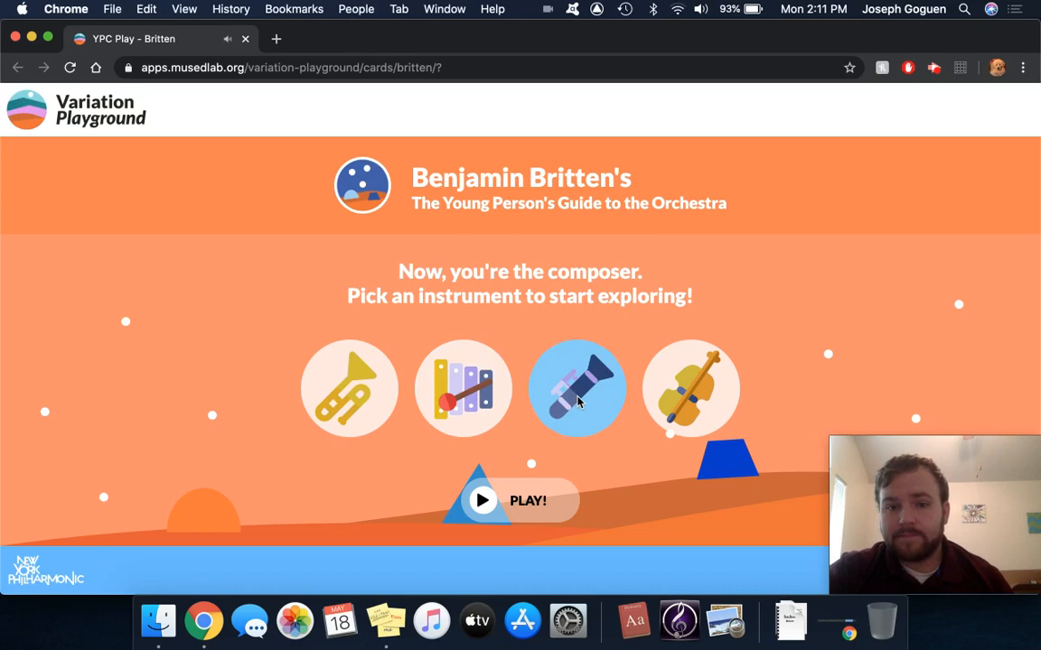
pyautogui.click(703, 409)
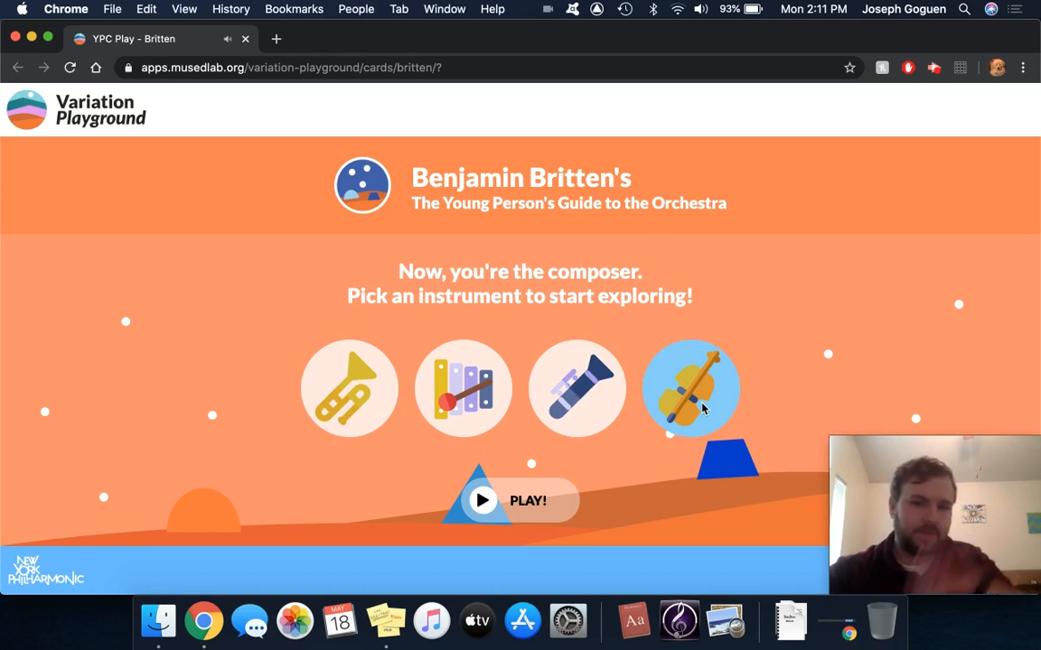
pyautogui.click(349, 389)
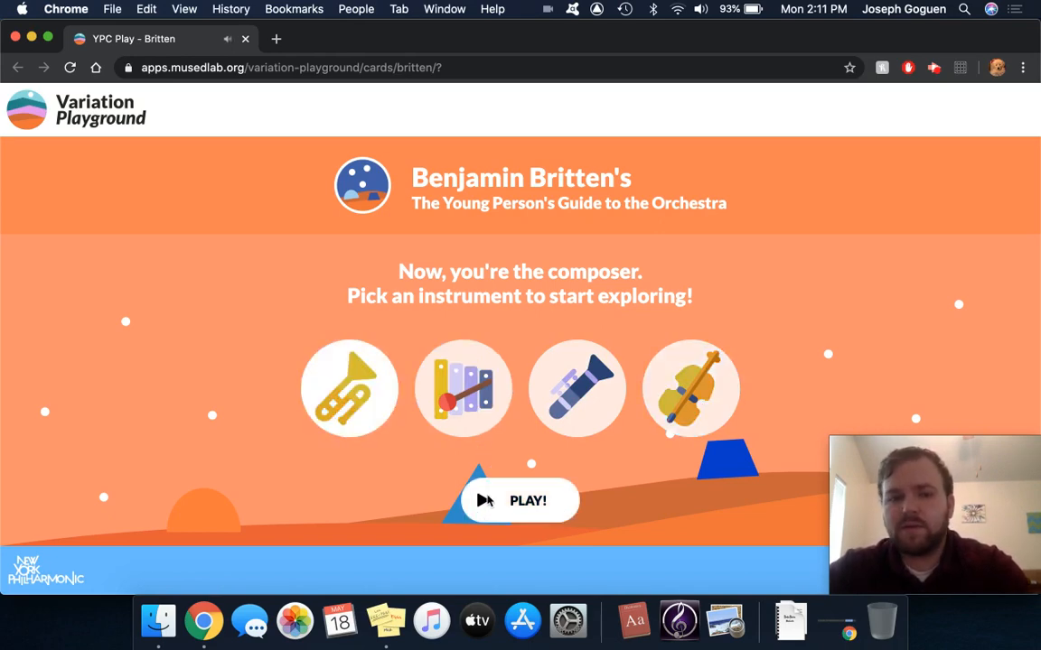
pyautogui.click(485, 500)
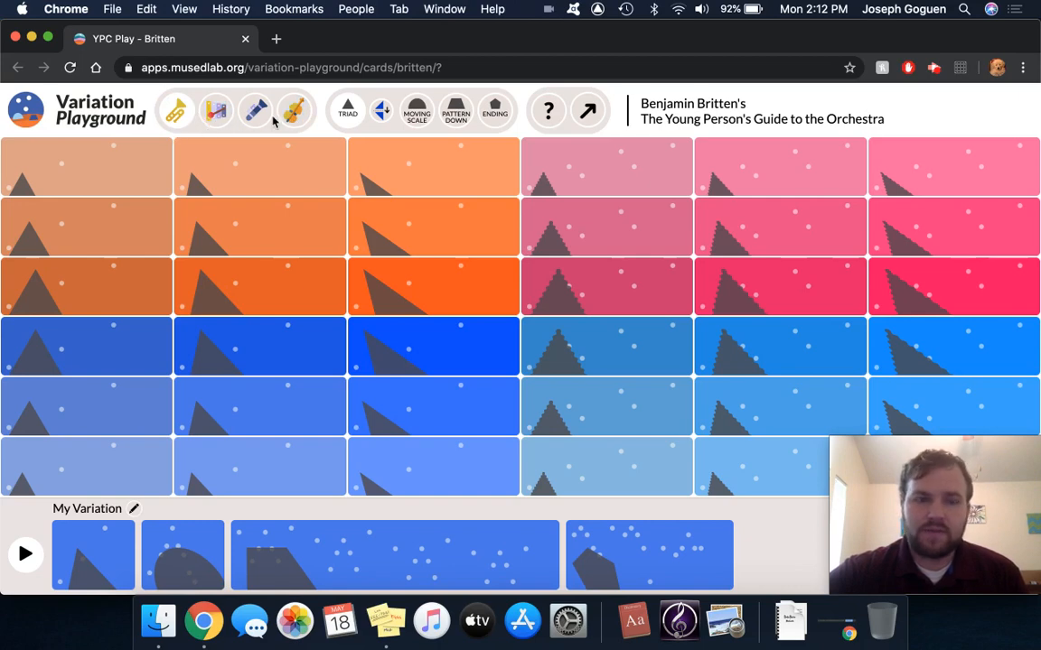
# Step: Play the default variation and its first block, and audition a few triad cards from the major and minor rows
pyautogui.click(25, 554)
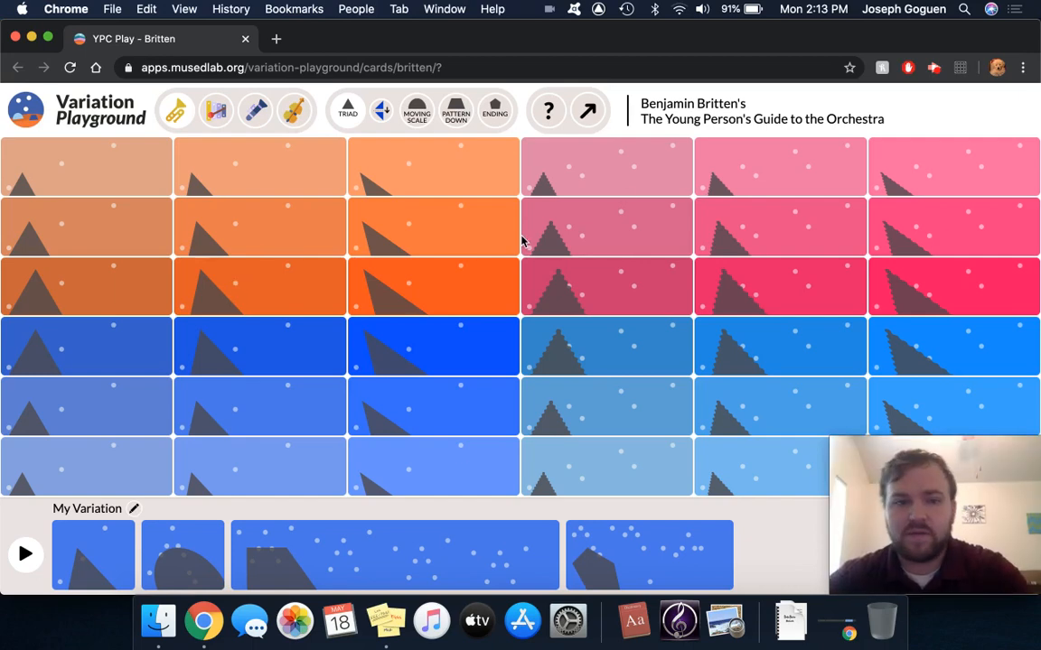
pyautogui.click(83, 560)
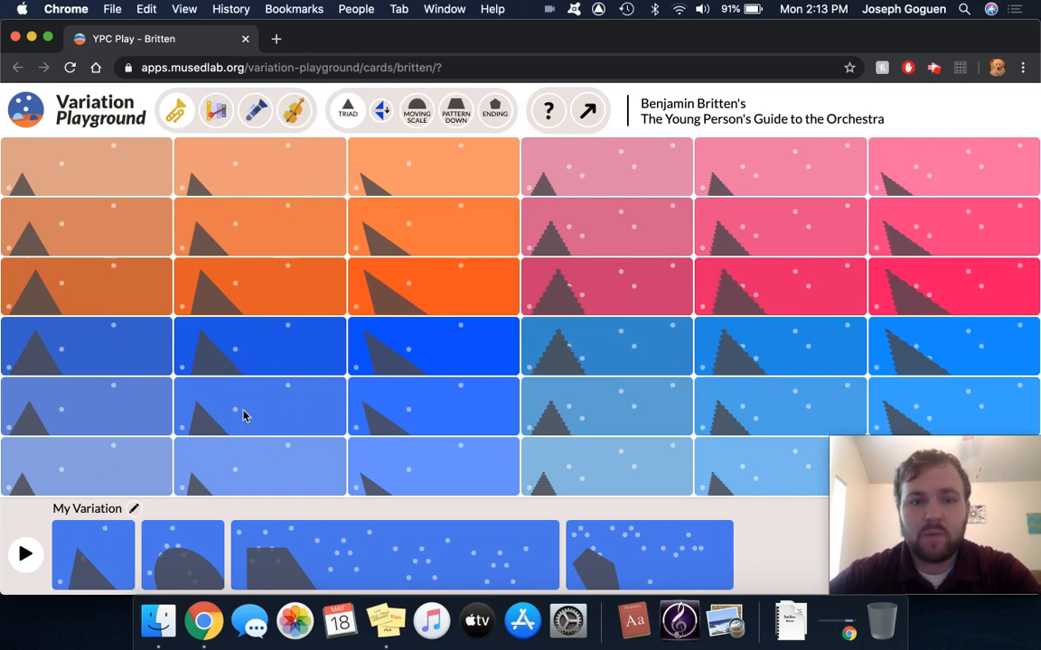
pyautogui.click(442, 309)
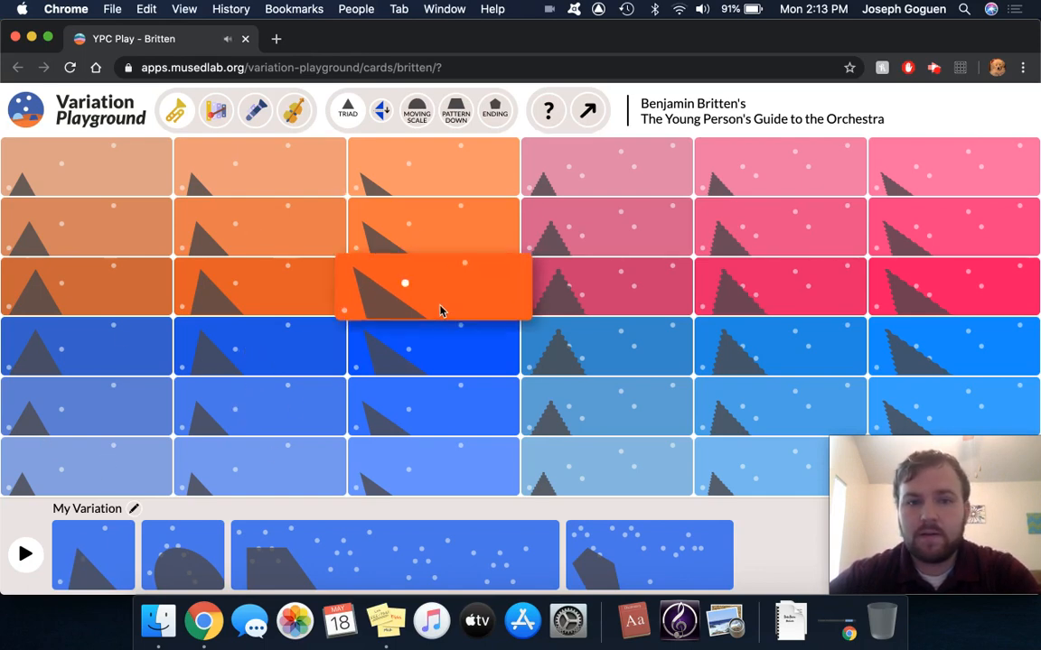
pyautogui.click(785, 230)
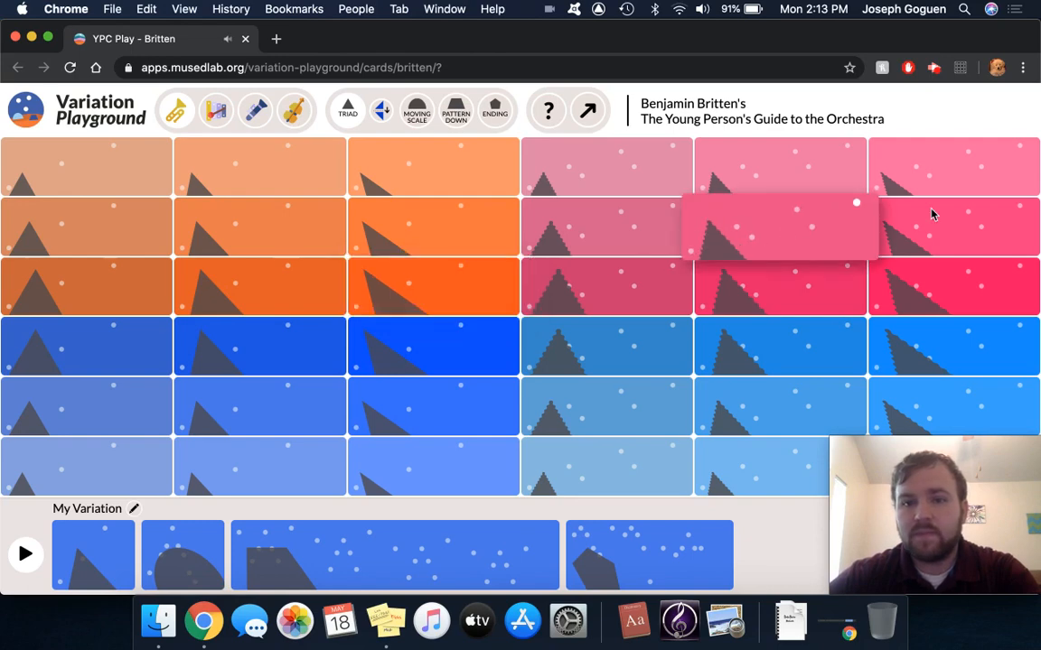
pyautogui.click(810, 346)
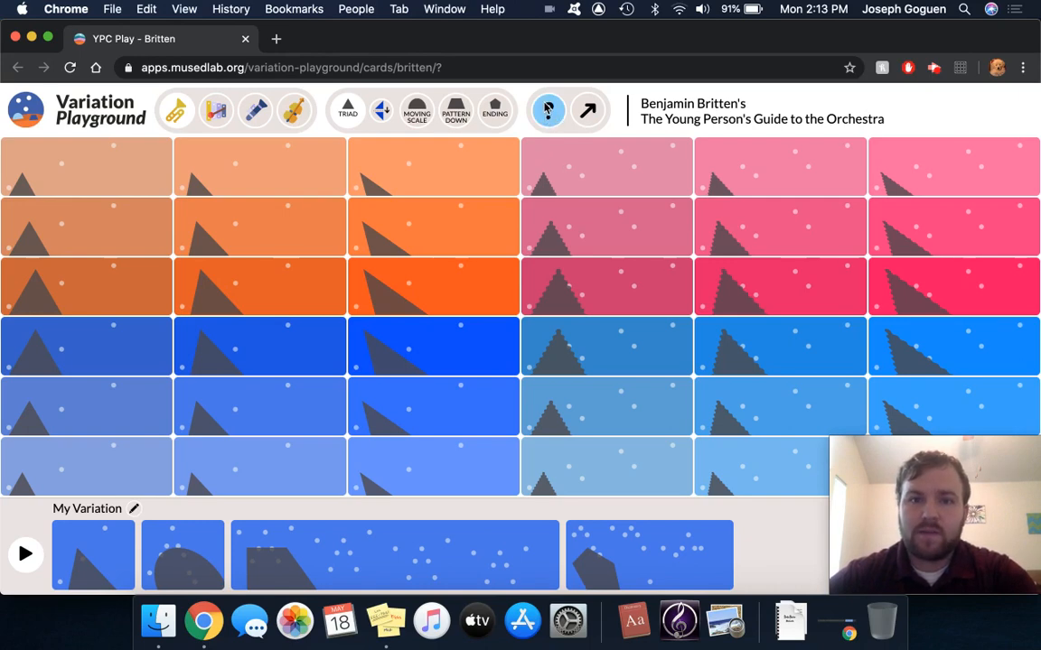
# Step: Show the tempo, dynamics, major/minor and decoration labels around the card grid
pyautogui.click(547, 109)
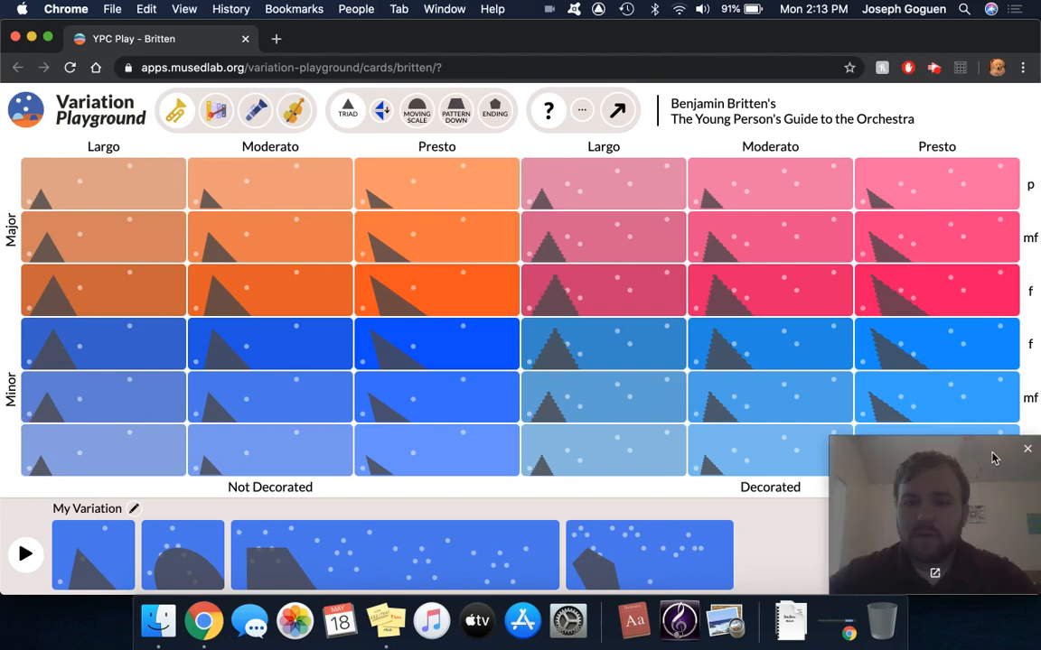
pyautogui.moveTo(994, 458); pyautogui.dragTo(230, 456)
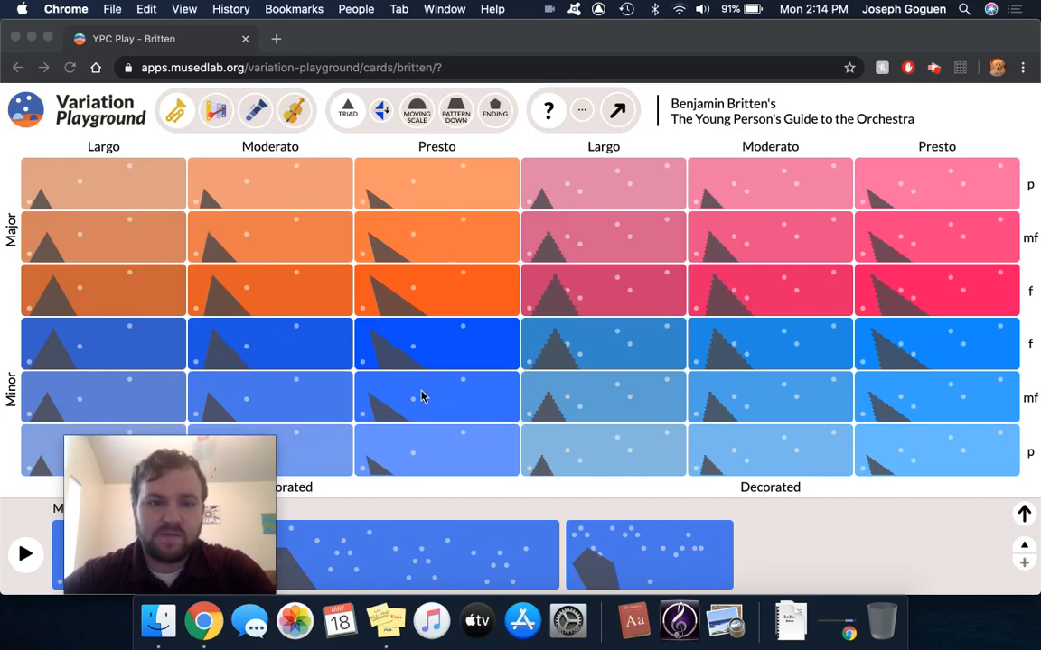
pyautogui.moveTo(221, 455); pyautogui.dragTo(987, 445)
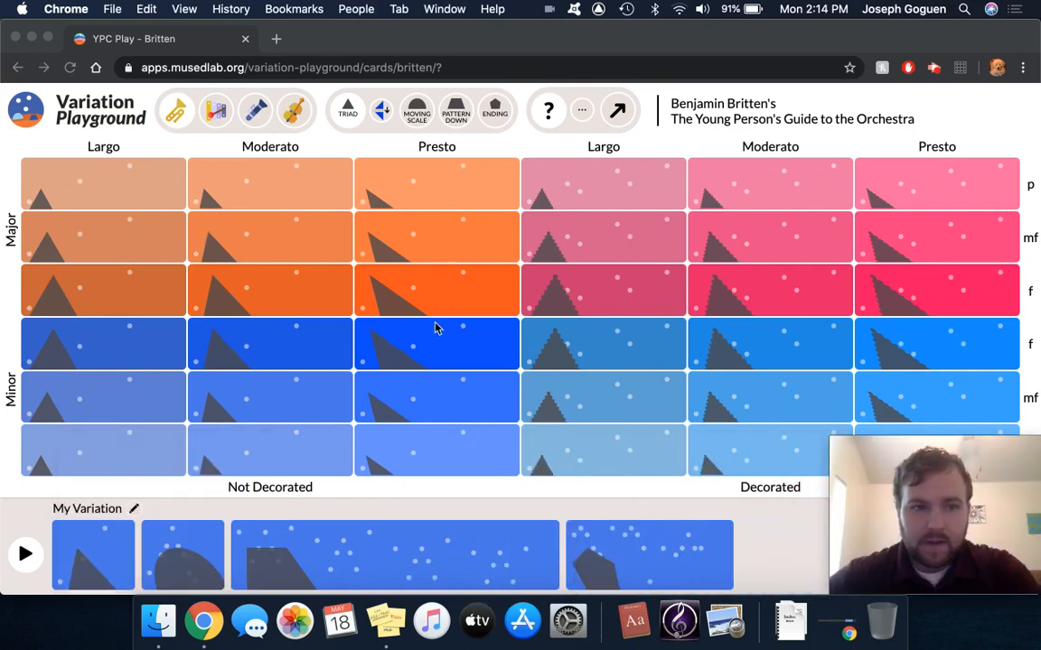
# Step: Compare undecorated major triads by auditioning the Largo p, Largo f, Moderato f and Presto p cards
pyautogui.click(72, 199)
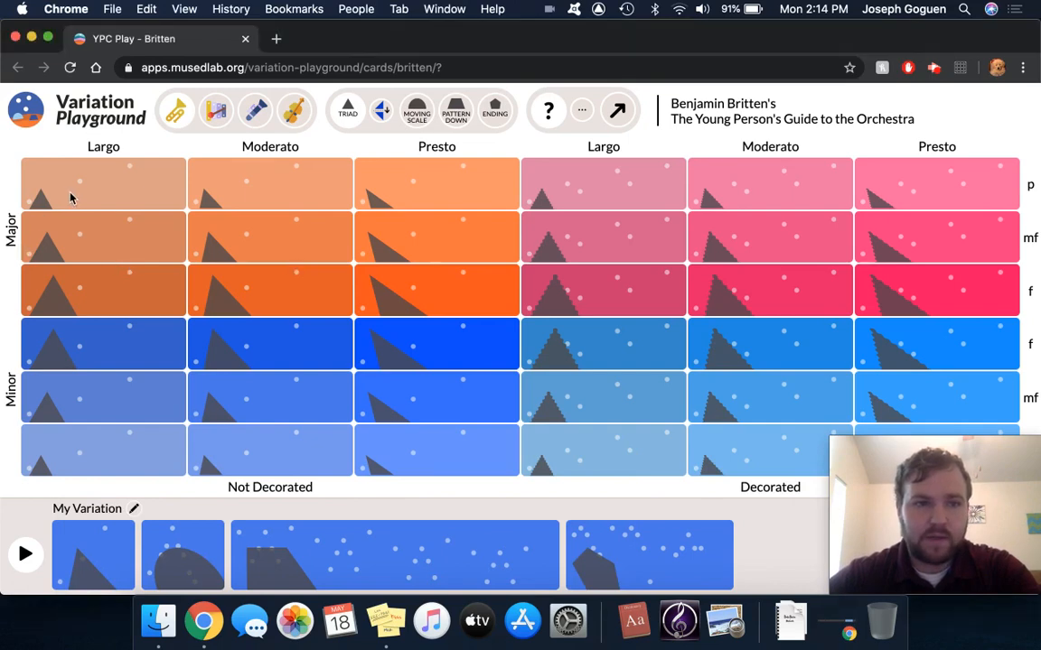
pyautogui.click(93, 294)
pyautogui.click(99, 294)
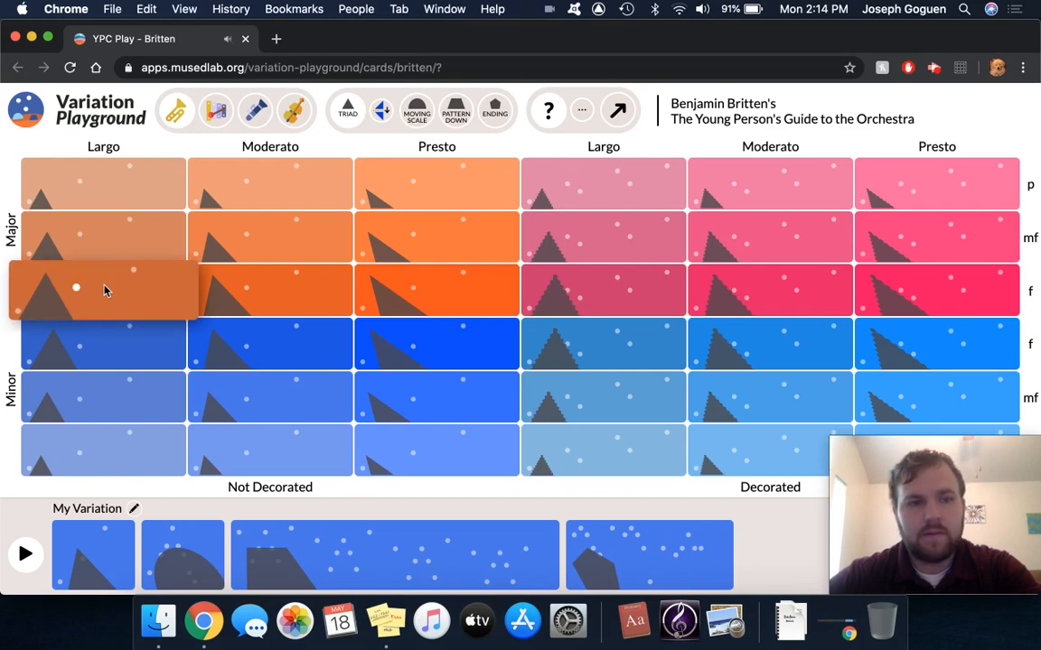
pyautogui.click(283, 297)
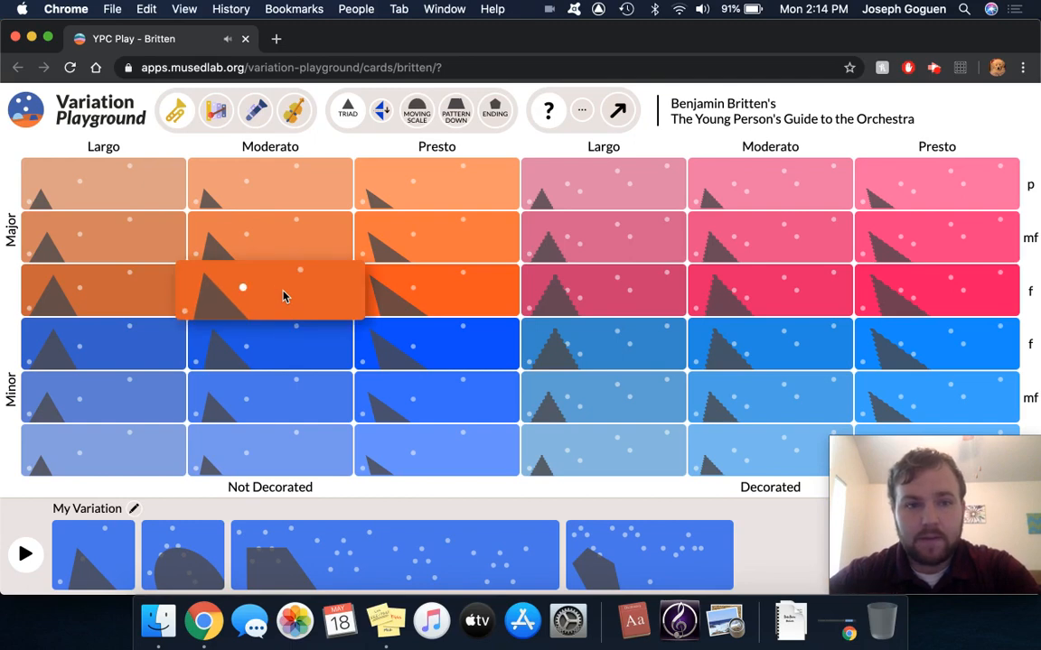
pyautogui.click(432, 190)
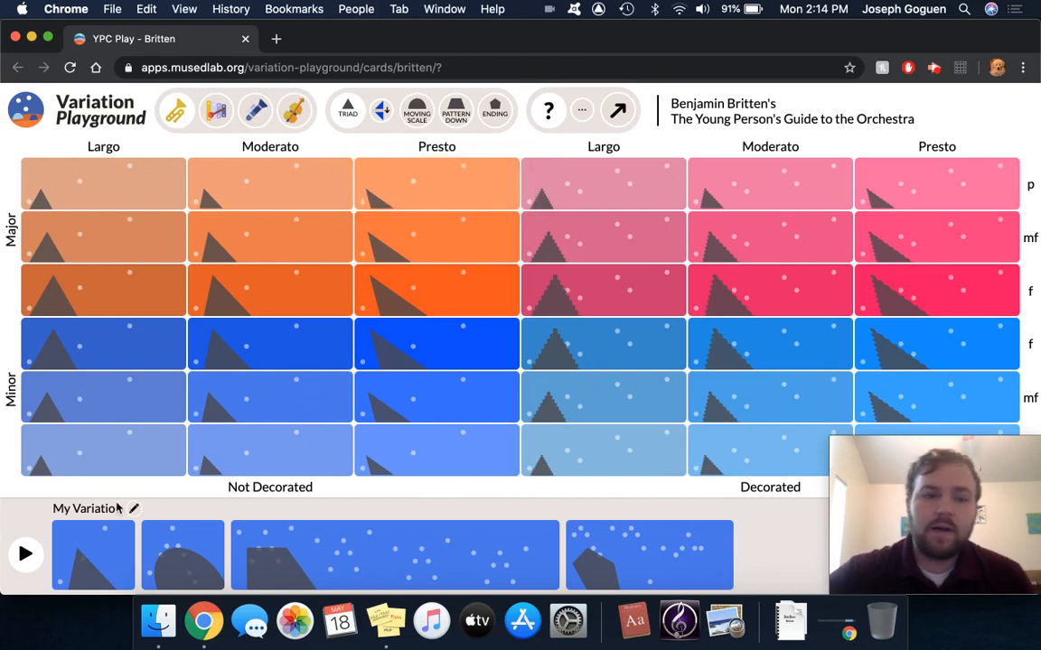
# Step: Replace the variation's first block with the decorated Presto major triad at f
pyautogui.click(104, 566)
pyautogui.moveTo(104, 565); pyautogui.dragTo(127, 391)
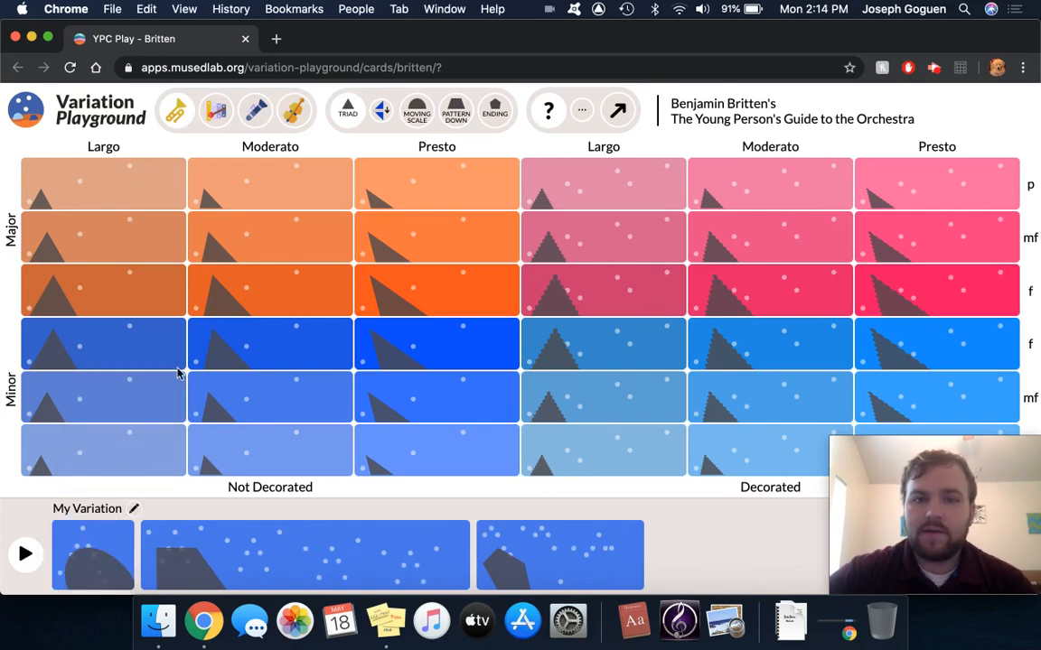
pyautogui.click(935, 305)
pyautogui.moveTo(771, 310); pyautogui.dragTo(69, 569)
pyautogui.moveTo(914, 278); pyautogui.dragTo(938, 306)
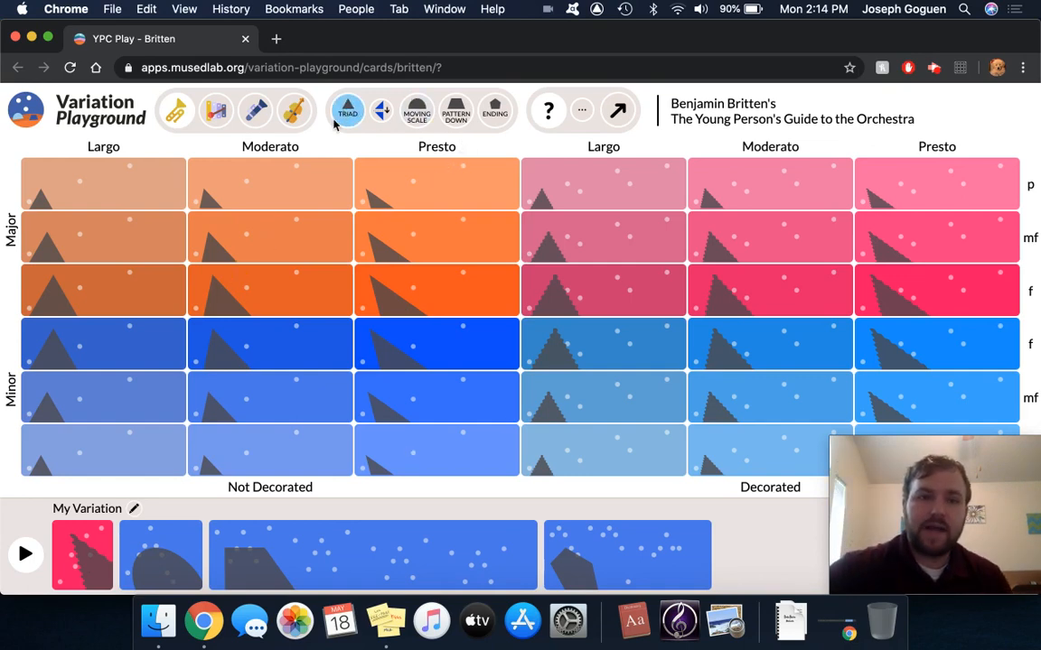
# Step: Flip the triad cards upside down and audition the decorated Largo major card at f
pyautogui.click(383, 113)
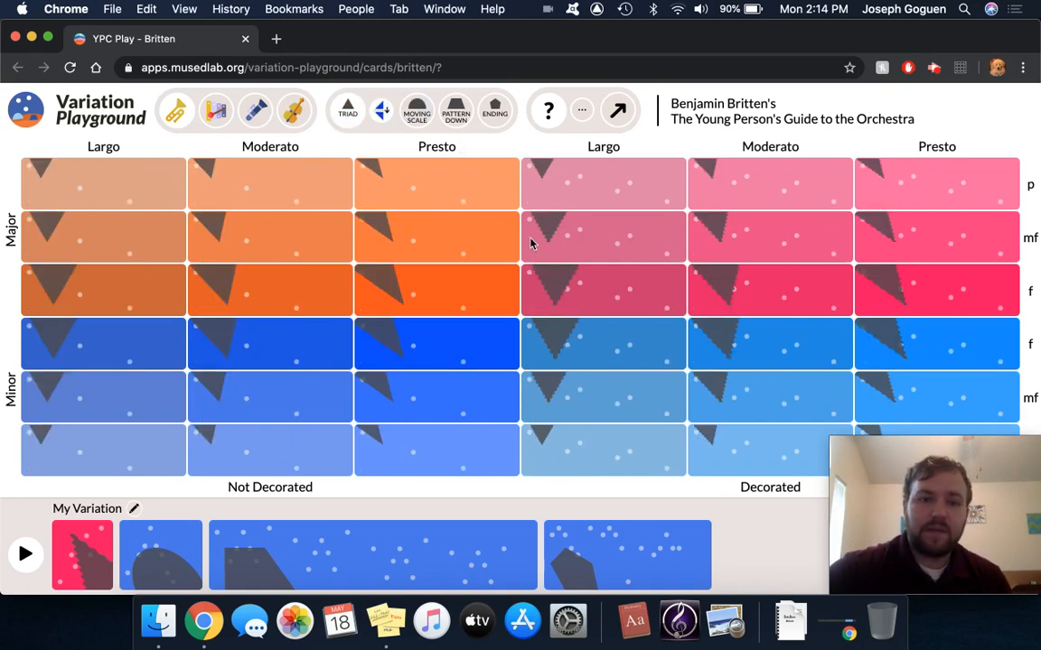
pyautogui.click(603, 301)
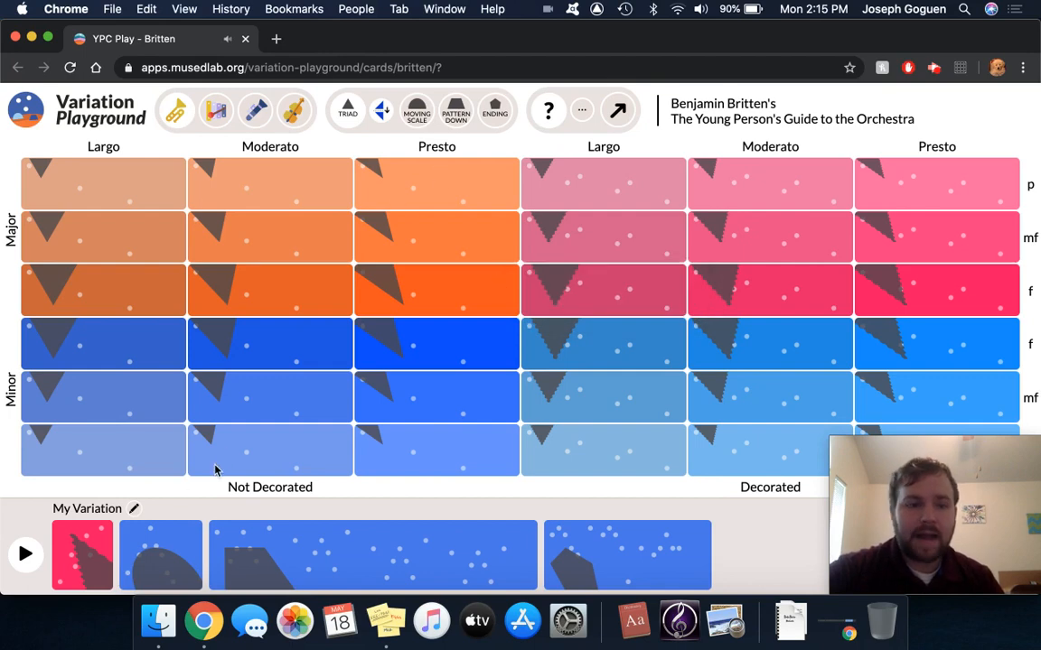
# Step: Replace the variation's moving scale block with the decorated Moderato minor moving scale at f
pyautogui.click(416, 116)
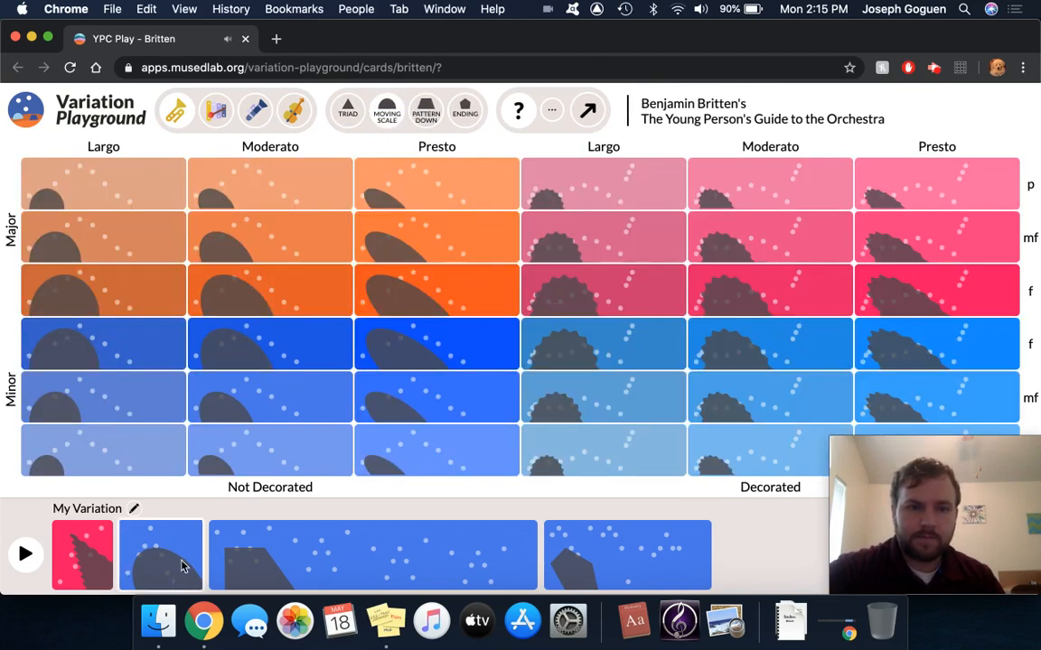
pyautogui.moveTo(303, 288)
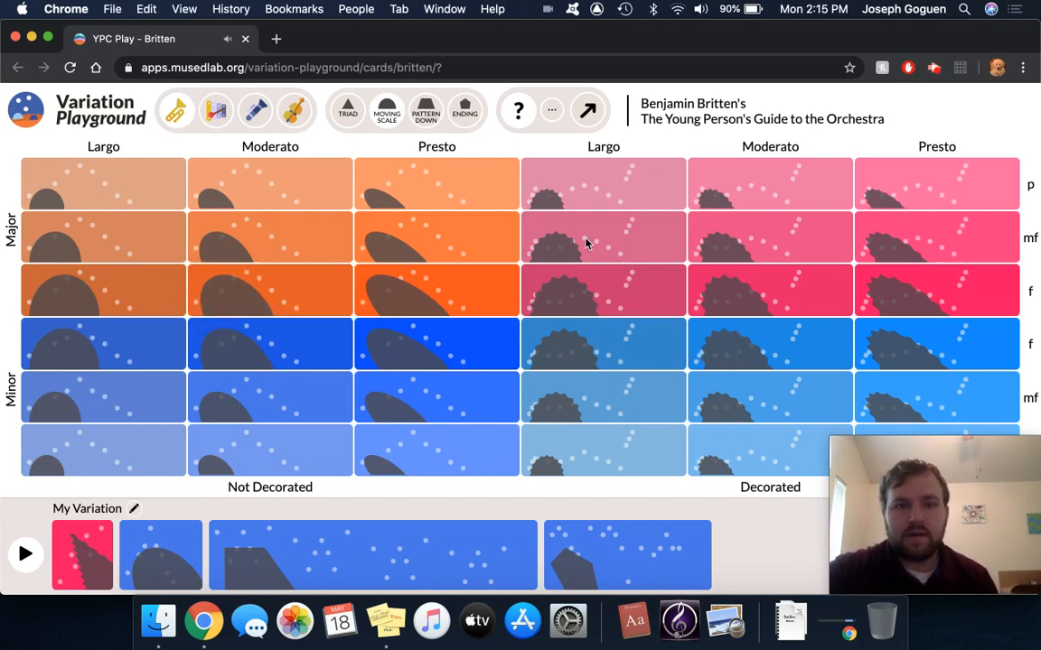
pyautogui.moveTo(585, 242)
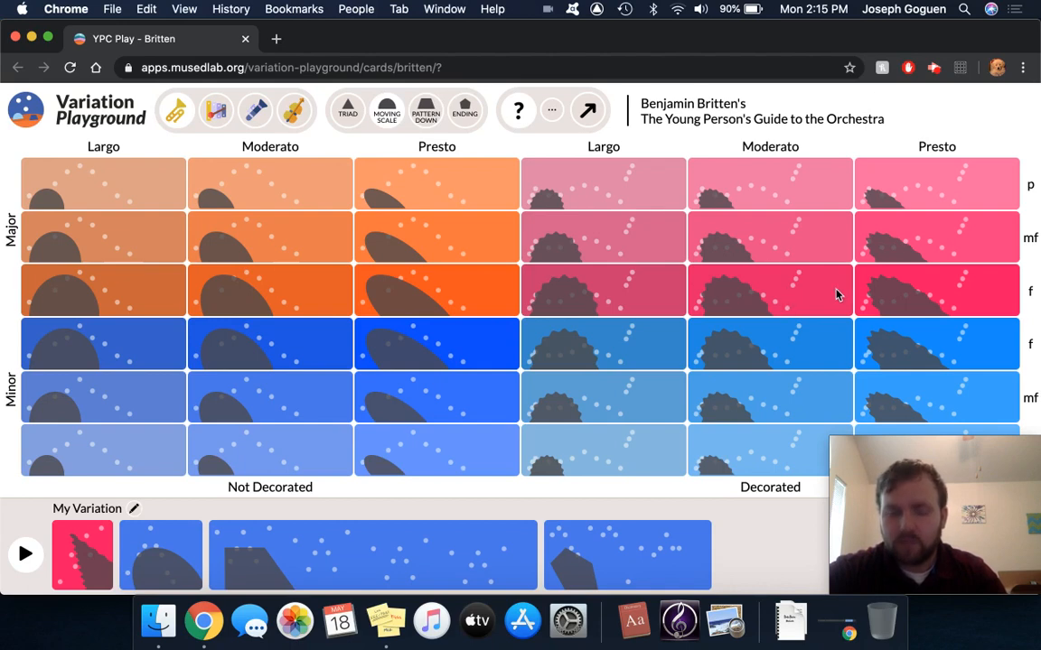
pyautogui.click(748, 355)
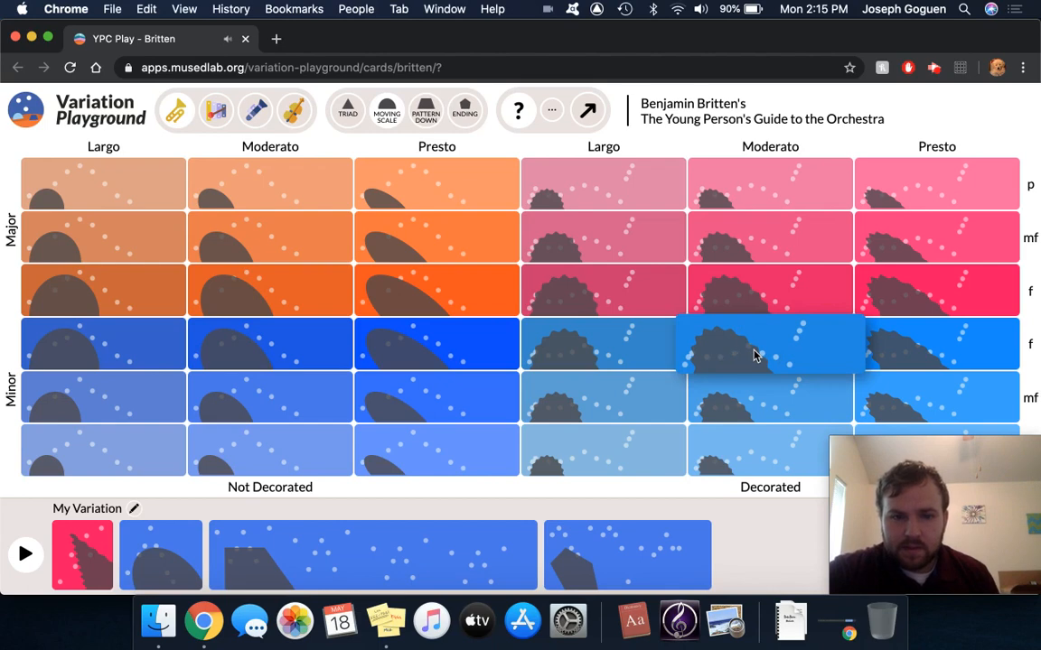
pyautogui.moveTo(782, 349); pyautogui.dragTo(175, 573)
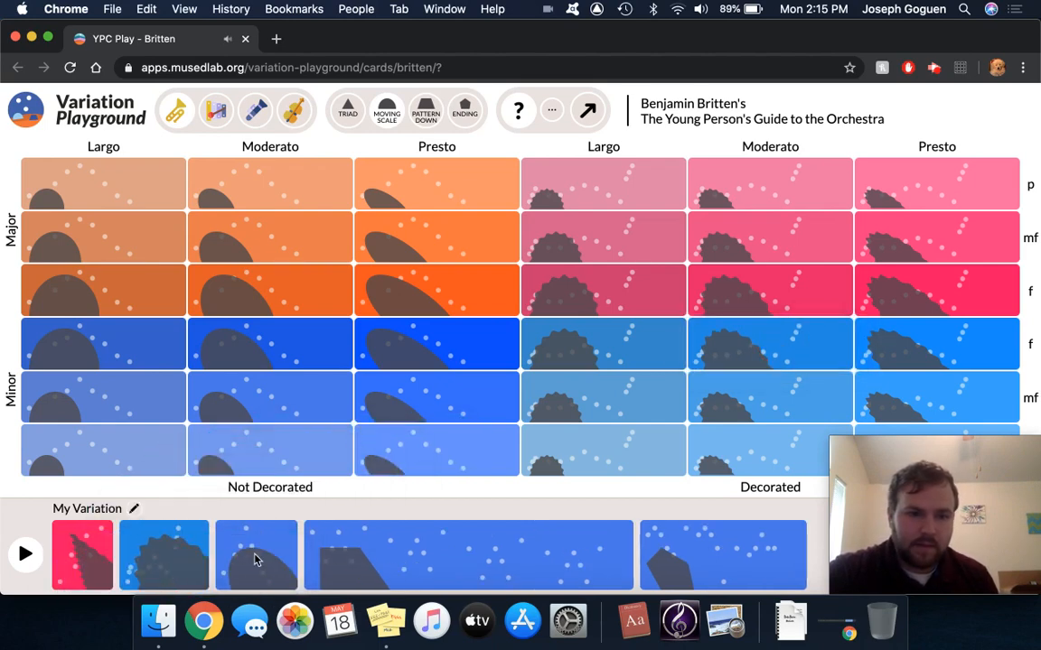
pyautogui.moveTo(256, 558); pyautogui.dragTo(316, 332)
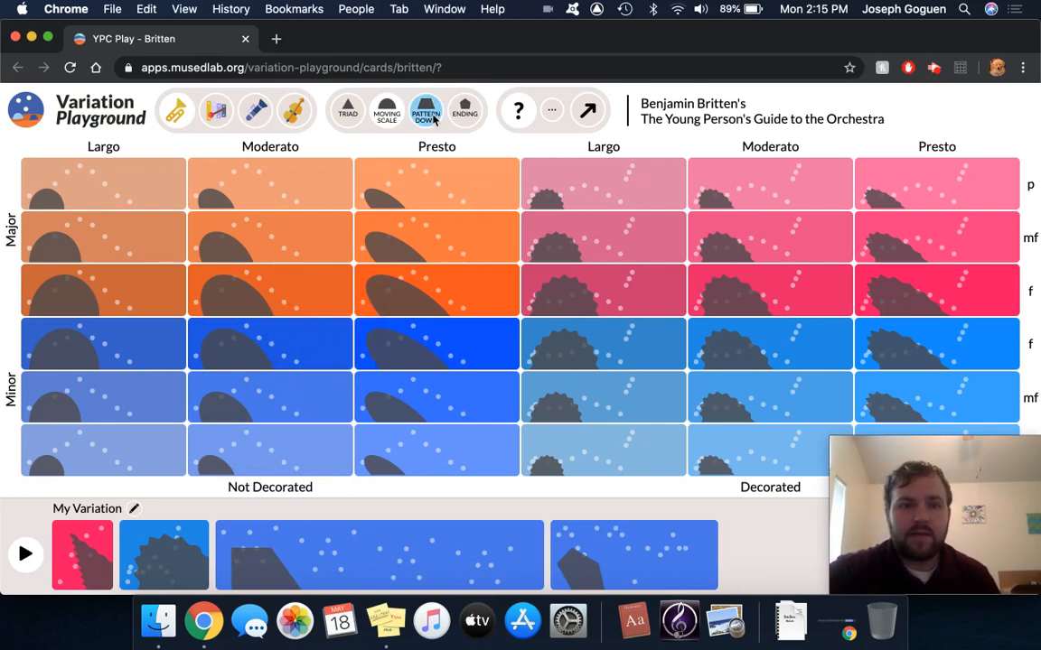
# Step: Audition Pattern Down cards and replace the variation's Pattern Down block with the undecorated Presto major card at f
pyautogui.click(426, 110)
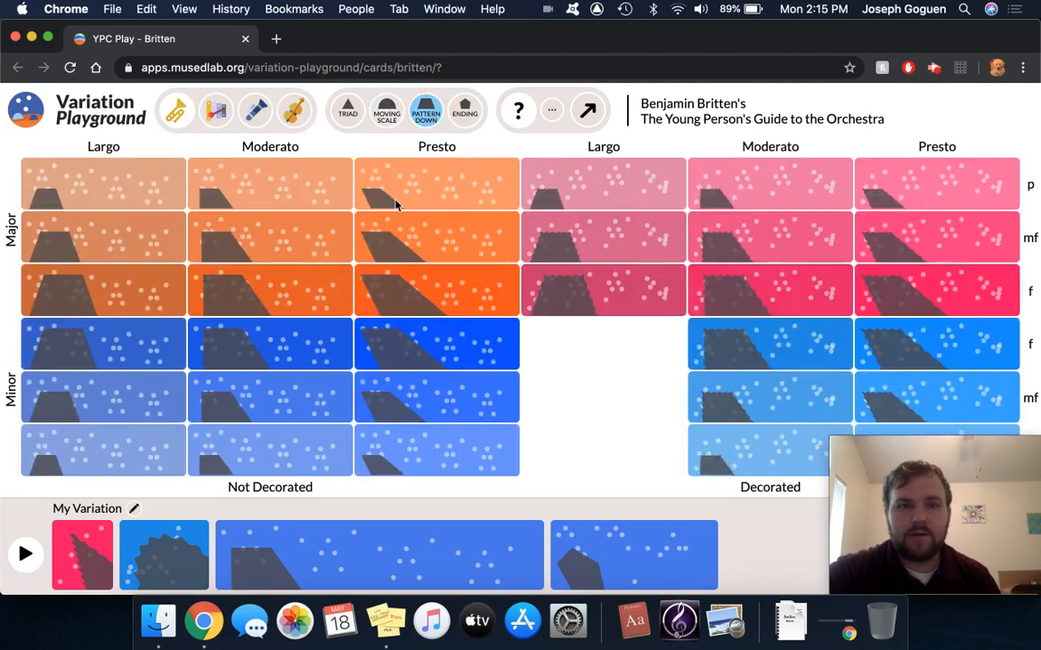
pyautogui.click(280, 576)
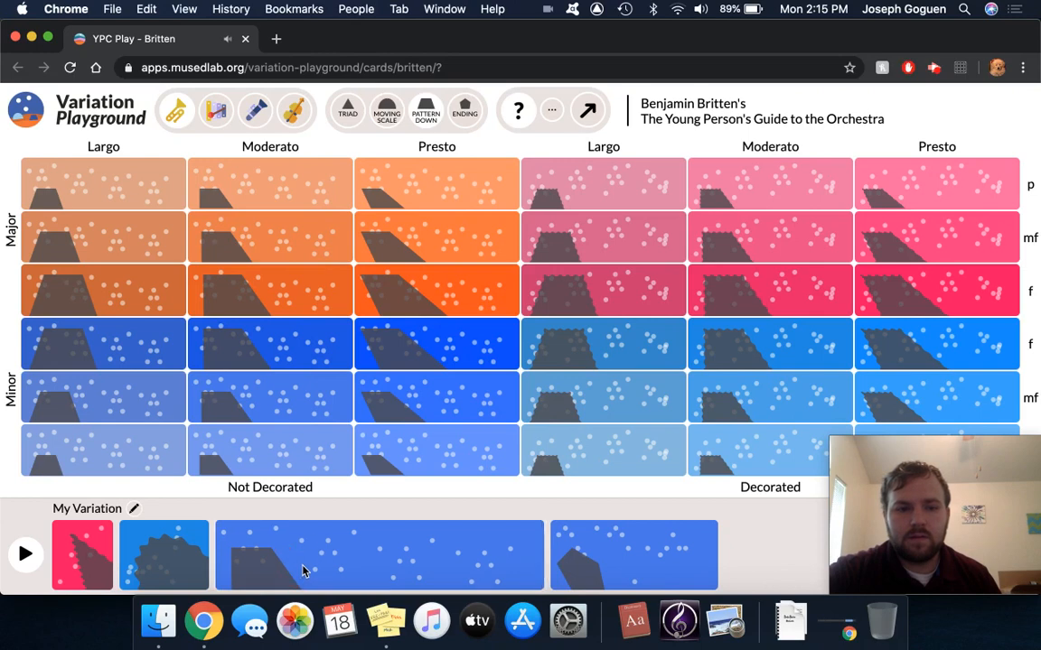
pyautogui.click(648, 349)
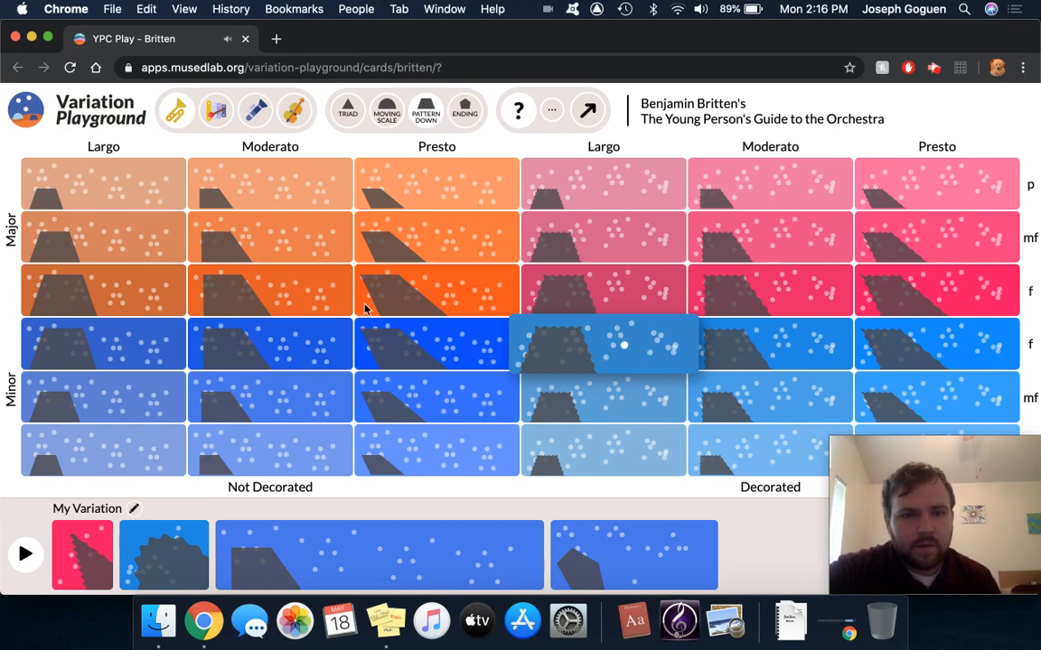
pyautogui.click(400, 303)
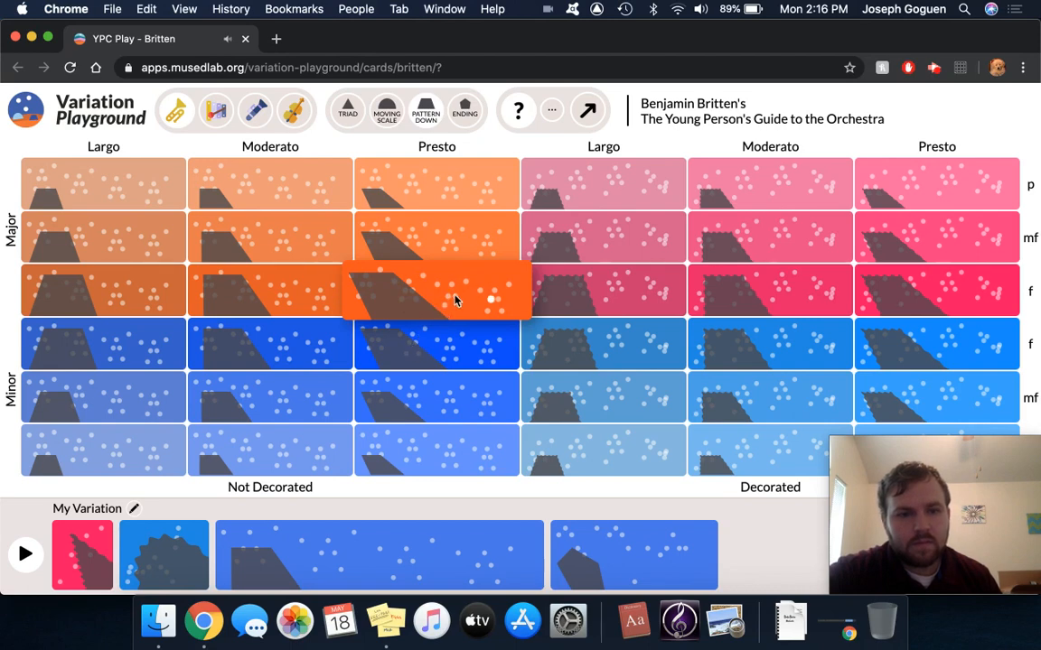
pyautogui.moveTo(460, 297); pyautogui.dragTo(271, 564)
pyautogui.moveTo(544, 551); pyautogui.dragTo(387, 317)
# Step: Replace the variation's ending block with the decorated Largo minor ending at mf and play the whole variation
pyautogui.click(464, 111)
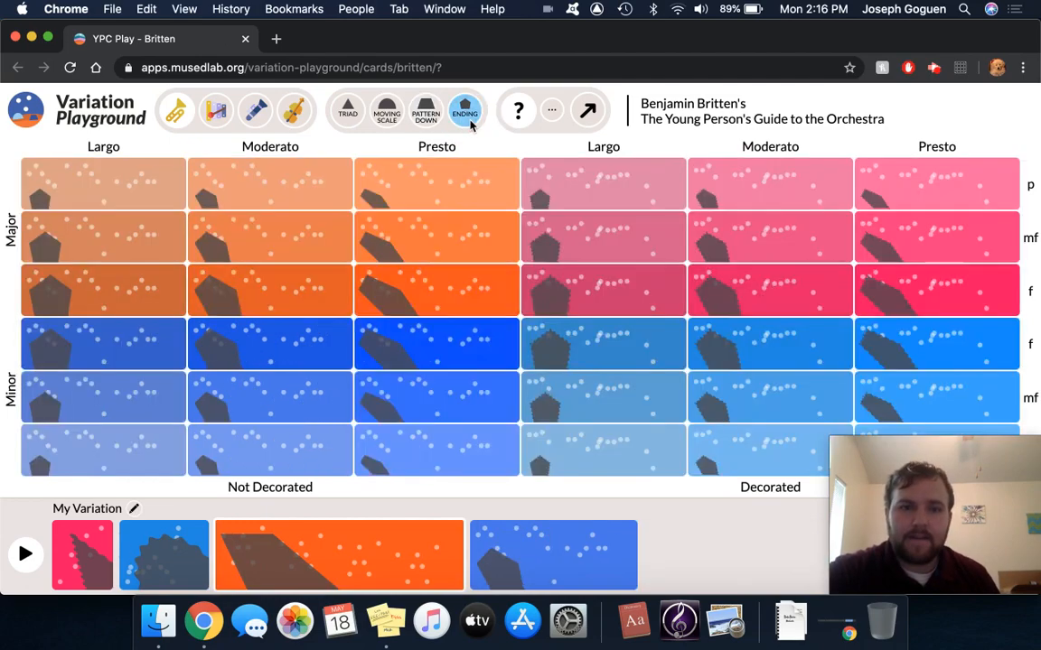
pyautogui.moveTo(425, 397)
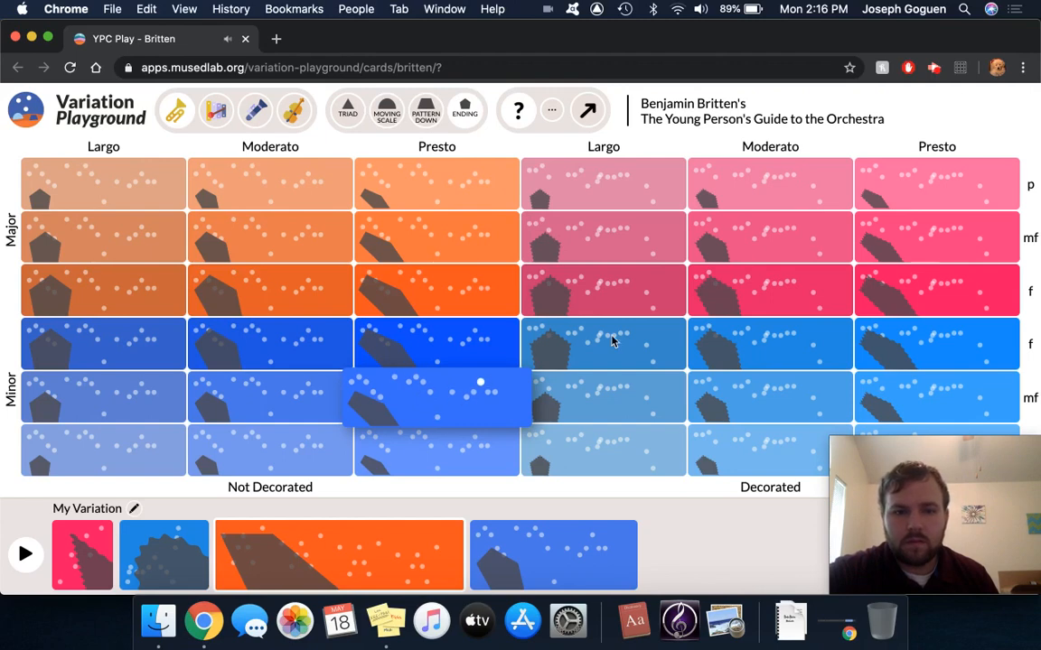
pyautogui.moveTo(632, 389)
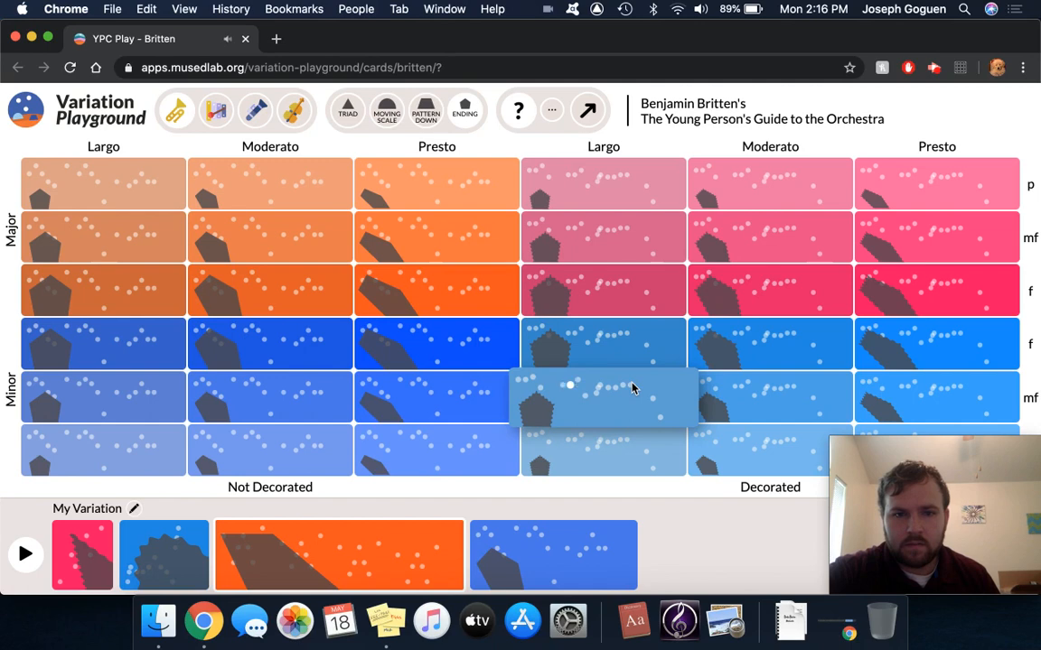
pyautogui.moveTo(615, 391); pyautogui.dragTo(542, 553)
pyautogui.moveTo(749, 553); pyautogui.dragTo(587, 279)
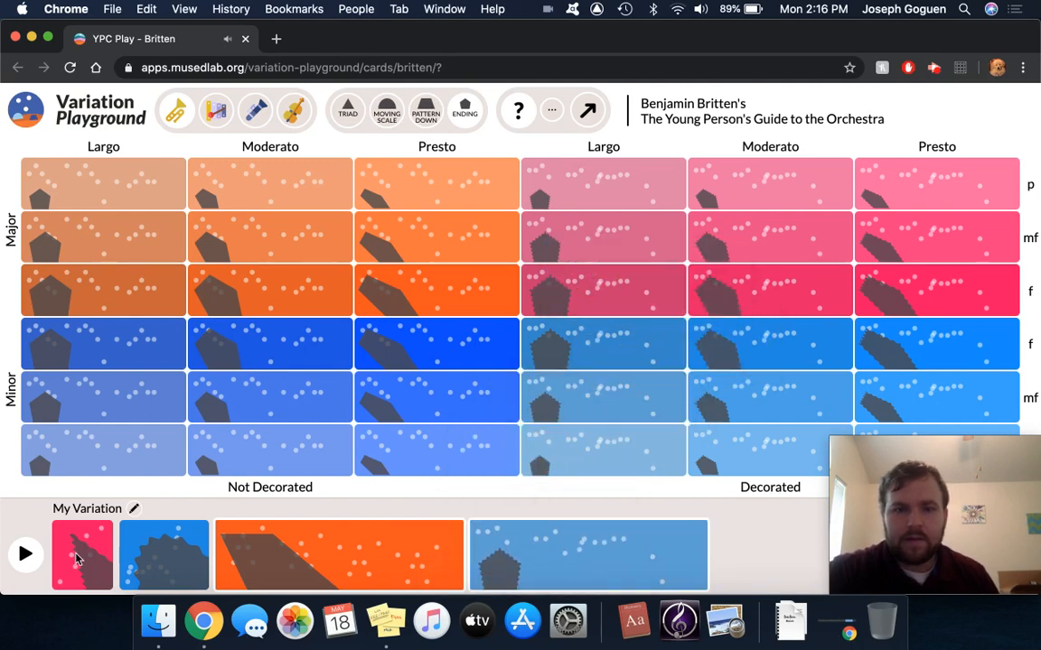
pyautogui.click(22, 556)
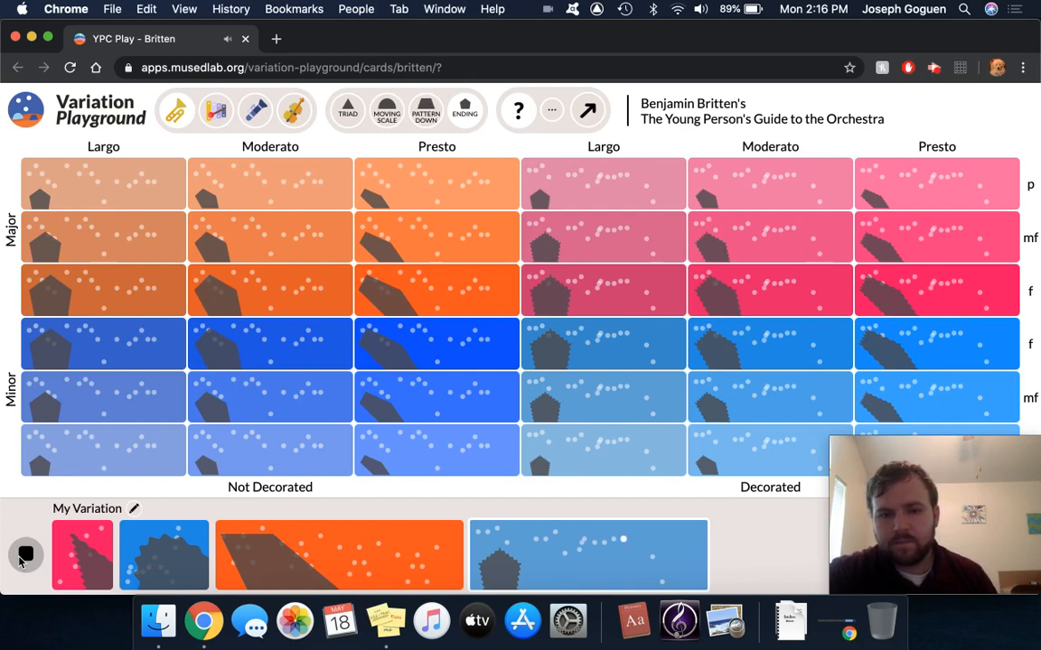
pyautogui.click(23, 557)
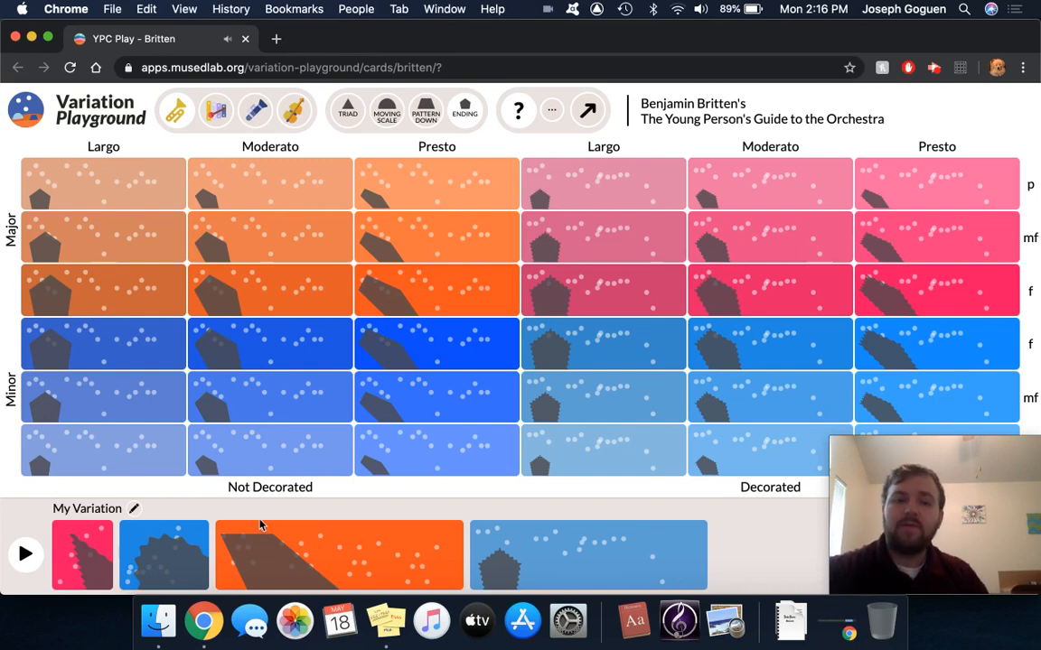
# Step: Open the variation's sharing options, select the full share link and close the dialog
pyautogui.click(588, 111)
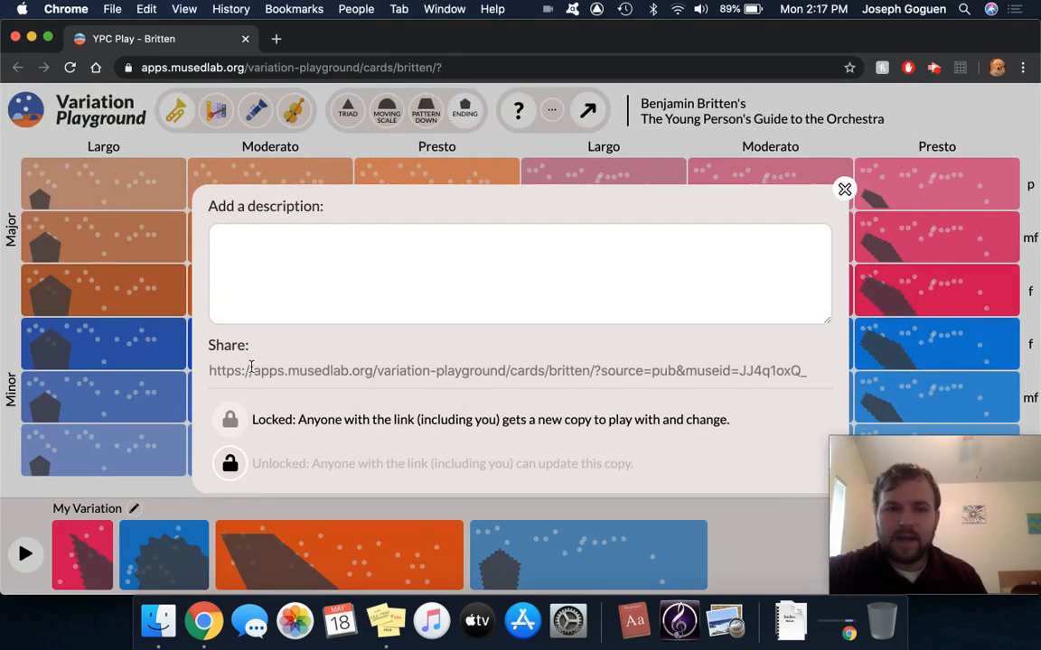
pyautogui.click(658, 369)
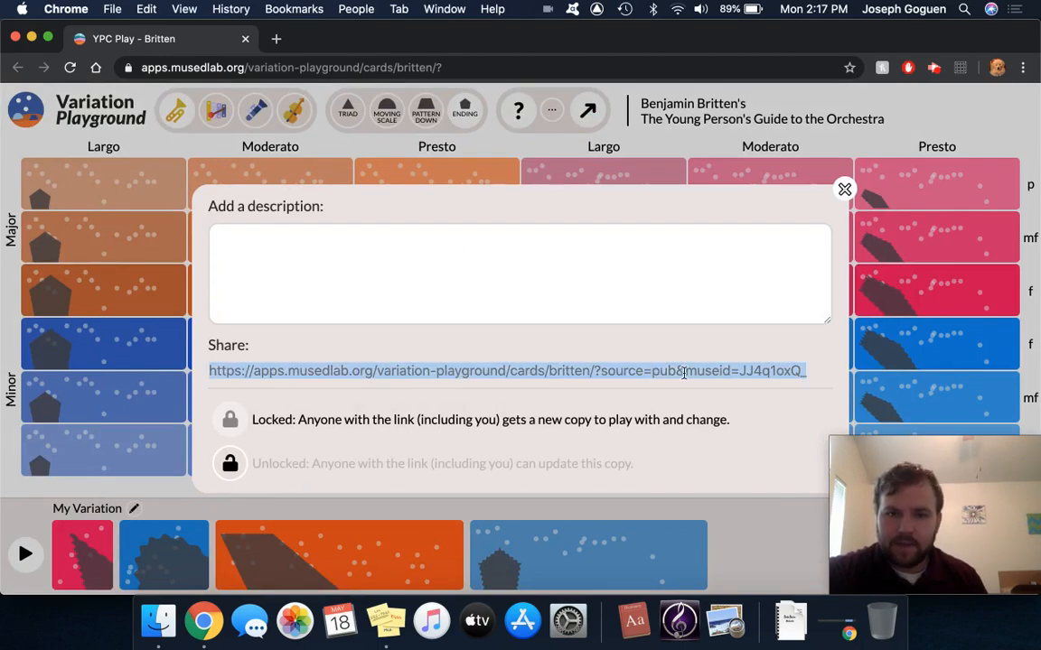
pyautogui.click(844, 189)
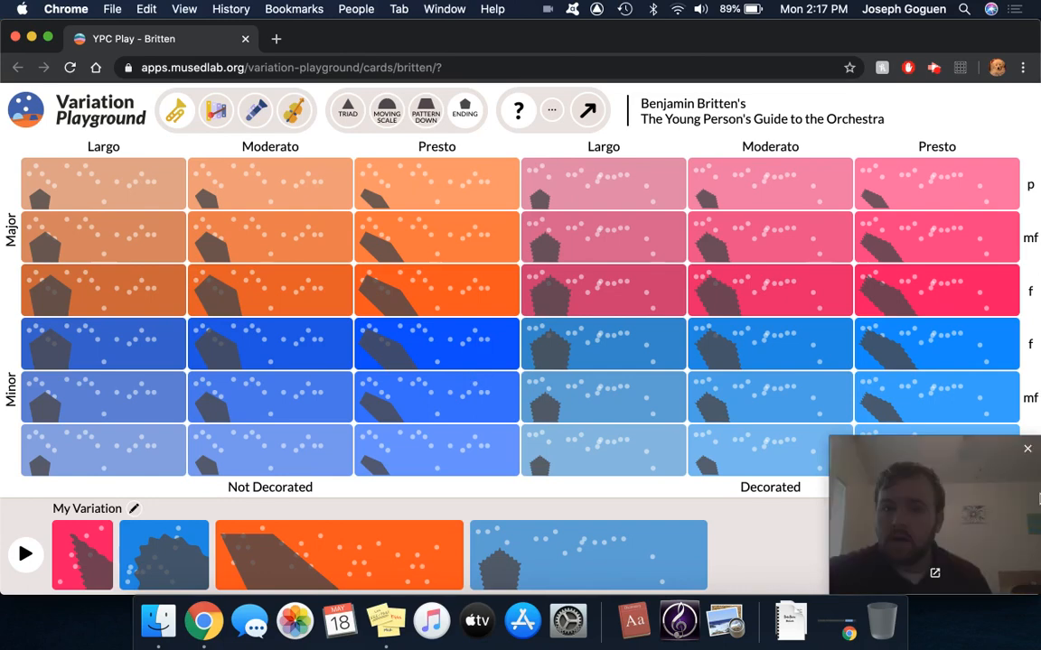
# Step: Add a new empty variation and return to the completed first variation
pyautogui.moveTo(989, 481); pyautogui.dragTo(989, 118)
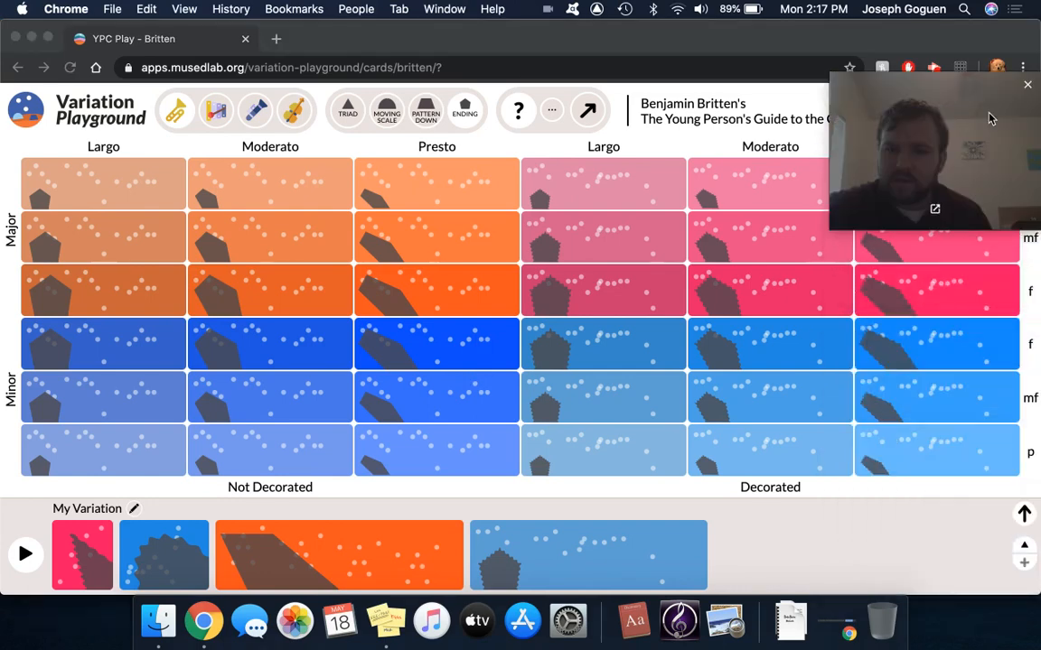
pyautogui.click(1024, 562)
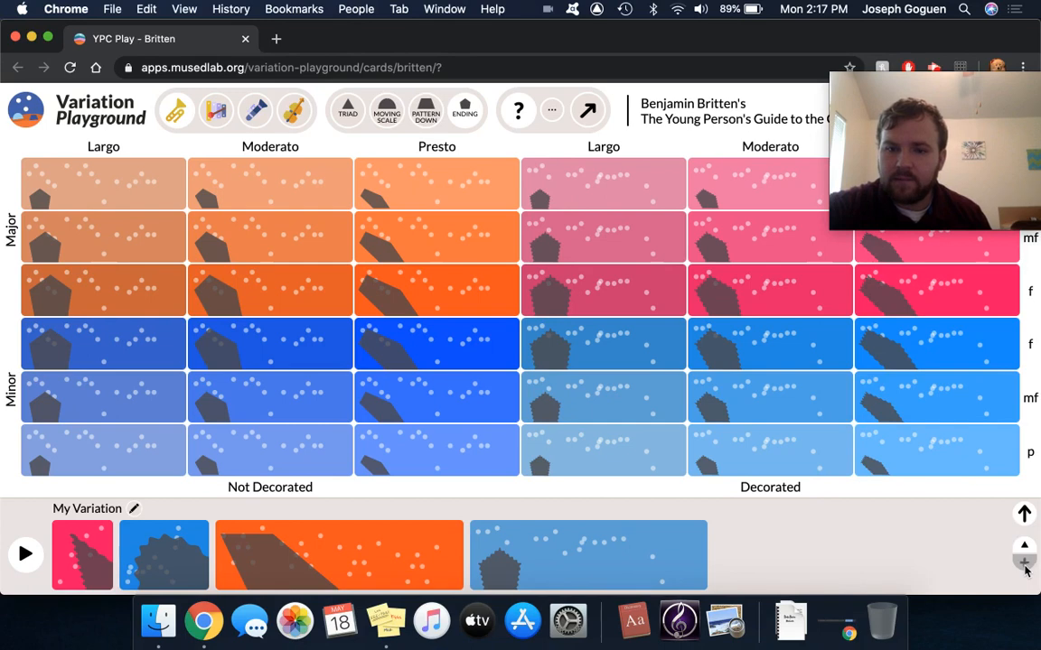
pyautogui.click(1024, 563)
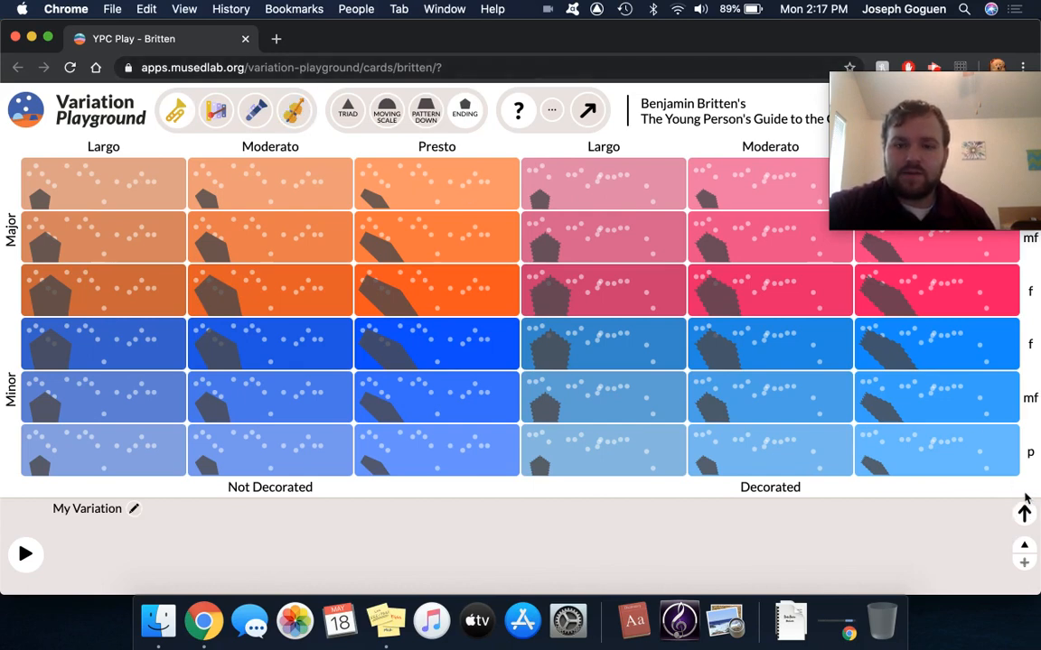
pyautogui.click(1025, 545)
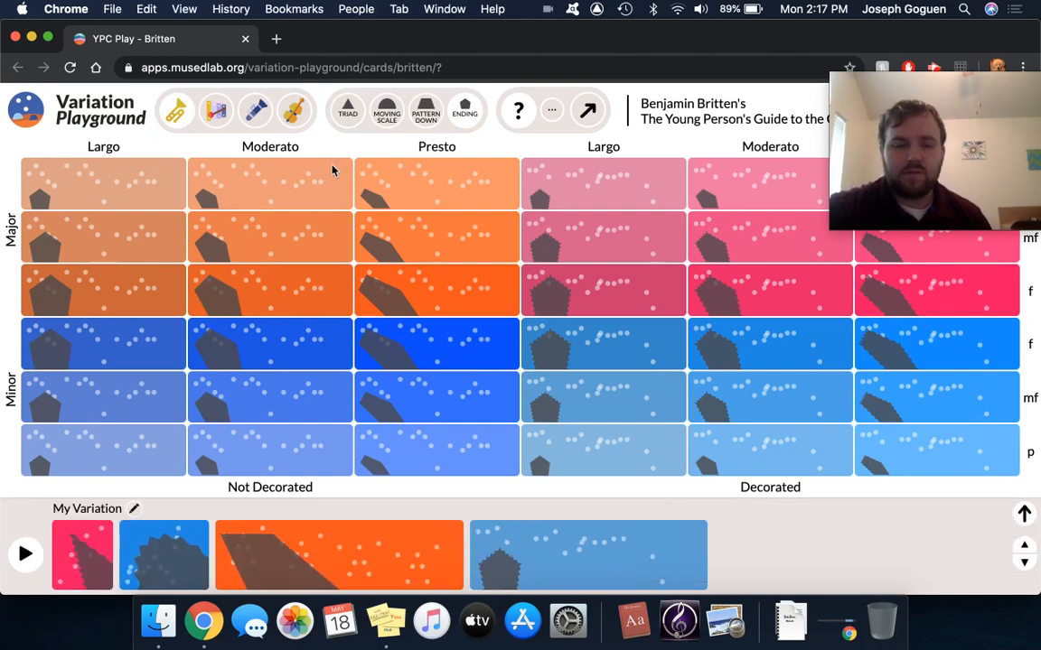
# Step: Switch the variation's instrument to the string instrument, play part of the variation and stop playback
pyautogui.click(291, 114)
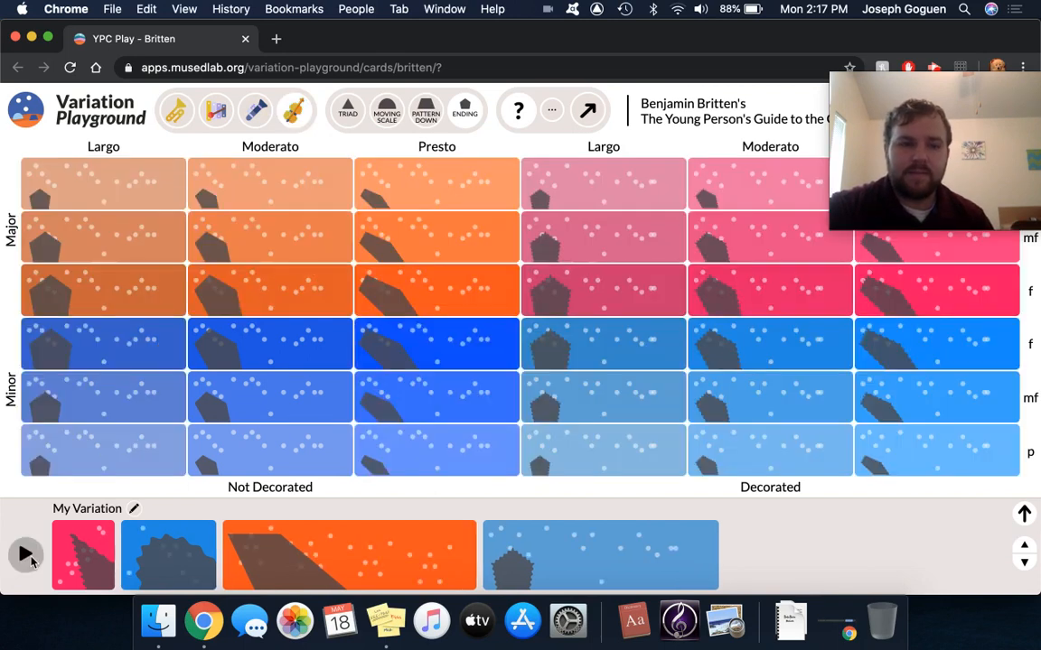
pyautogui.click(27, 556)
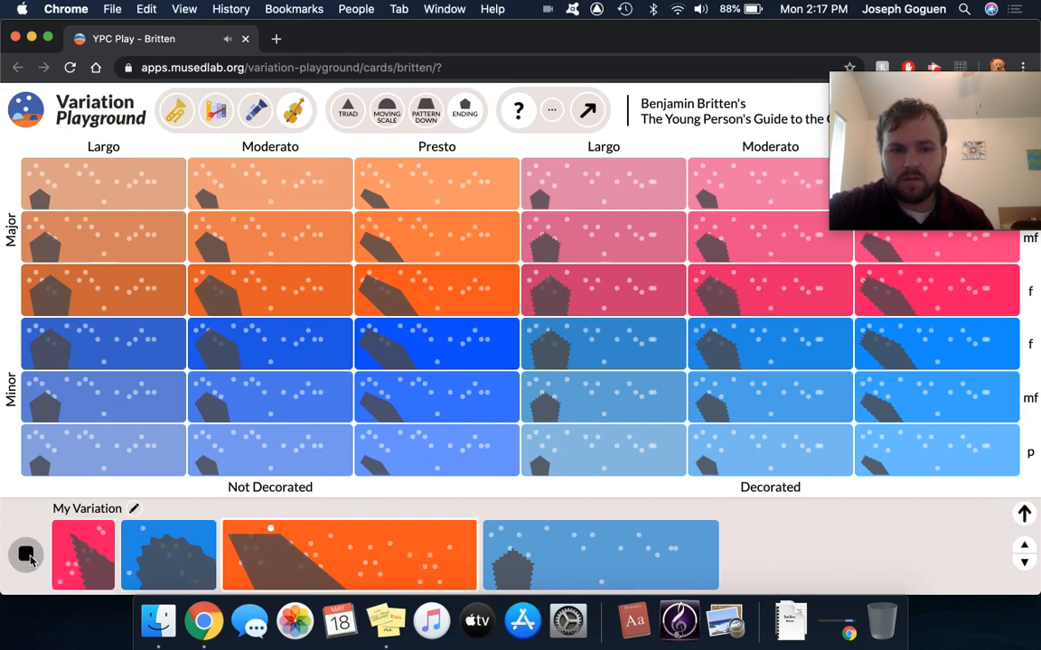
pyautogui.click(27, 556)
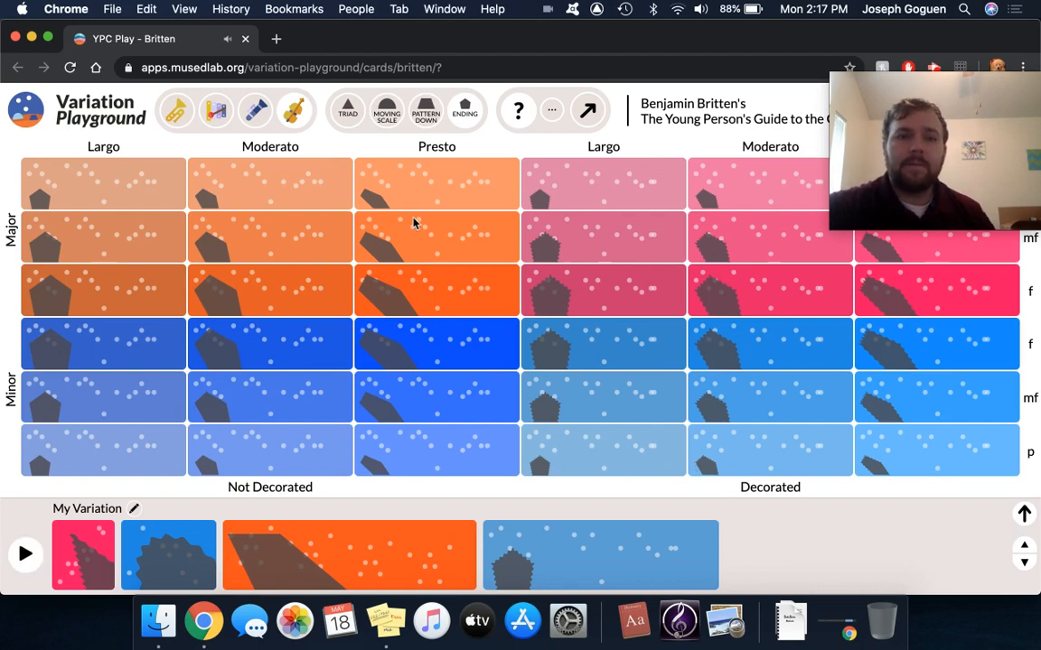